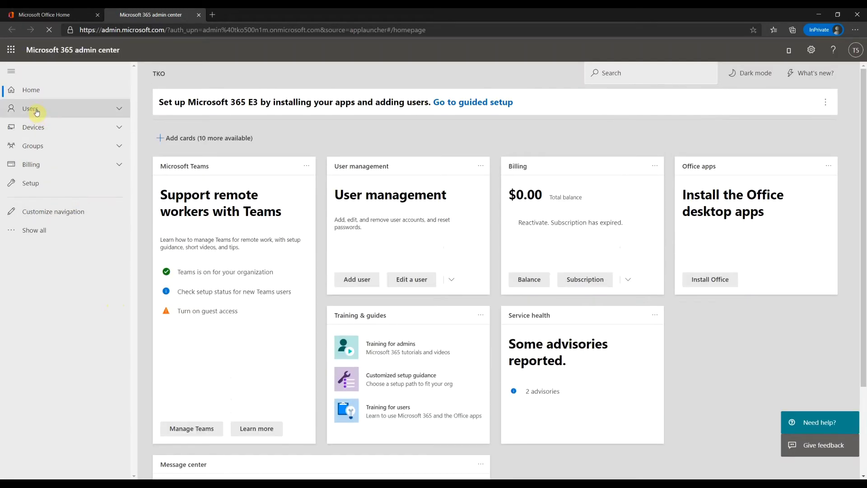
- Open the departed user's account details from the Active users list
click(35, 109)
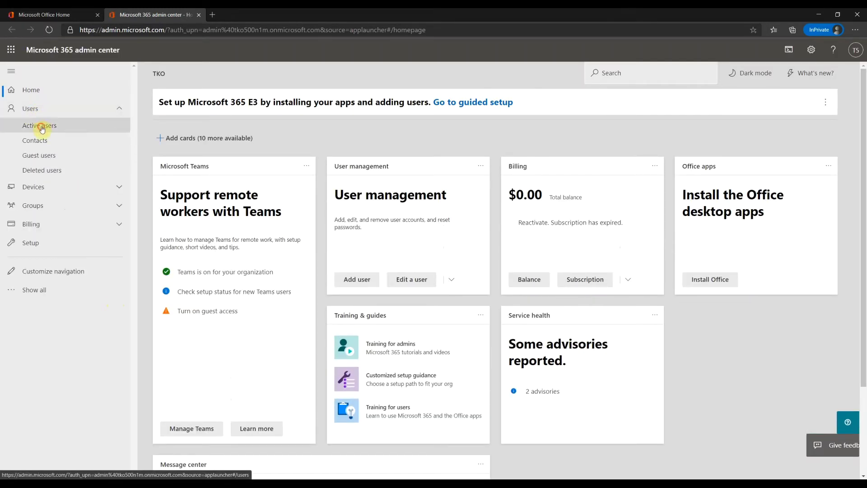
click(42, 126)
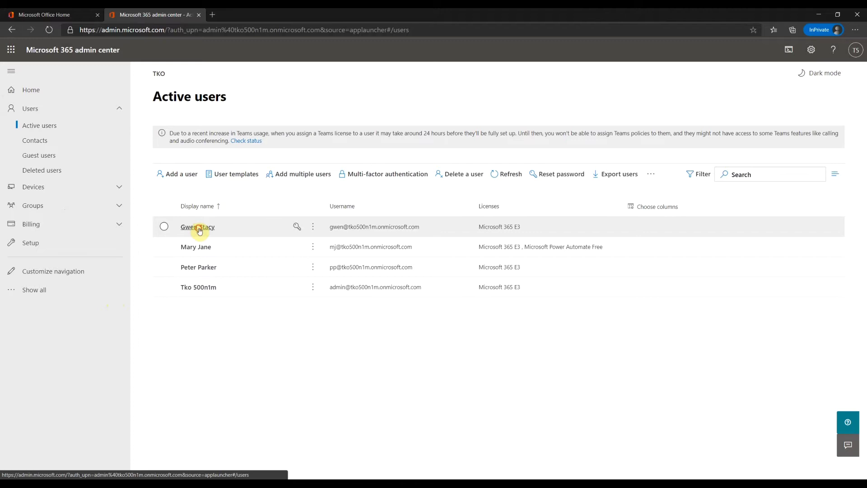
click(200, 228)
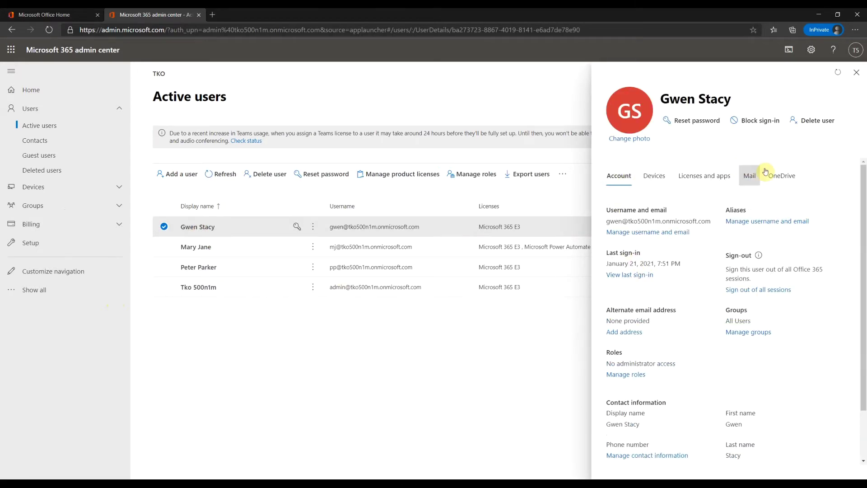
- Generate an access link to the departed user's OneDrive files and copy it
click(783, 177)
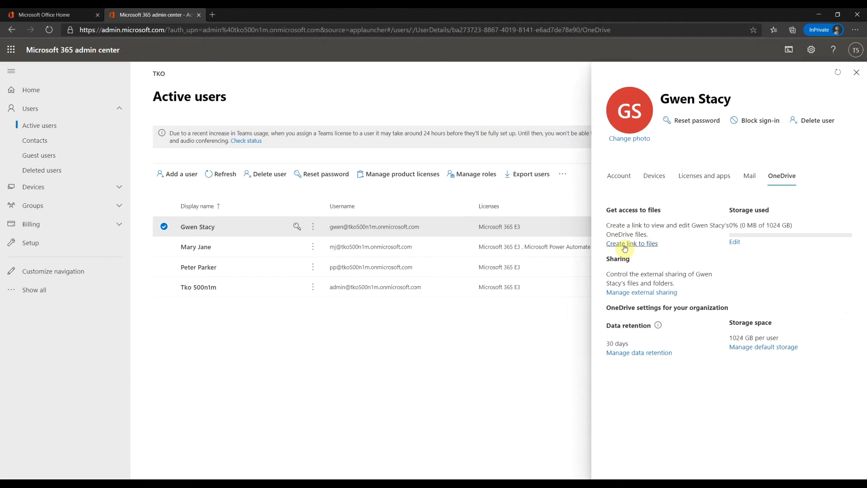
click(625, 244)
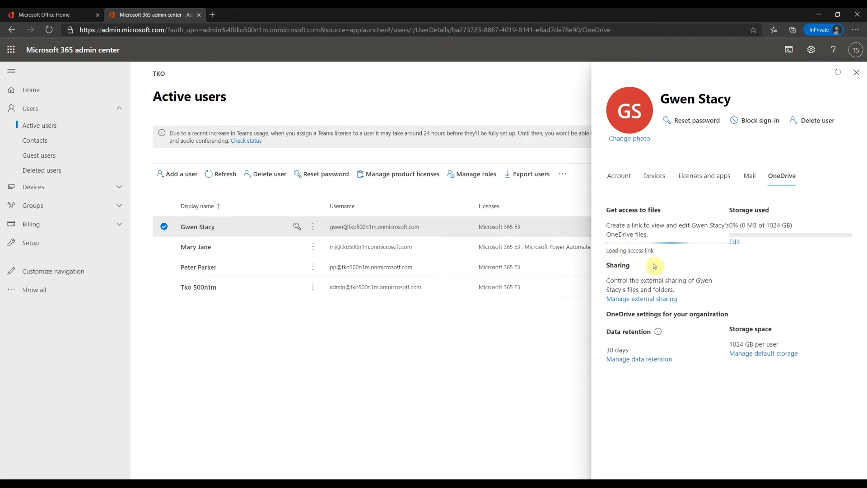
right_click(635, 238)
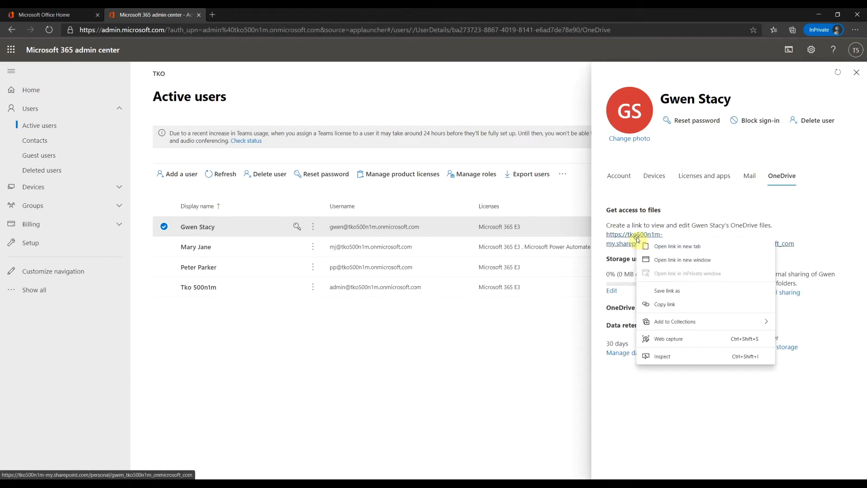
click(658, 304)
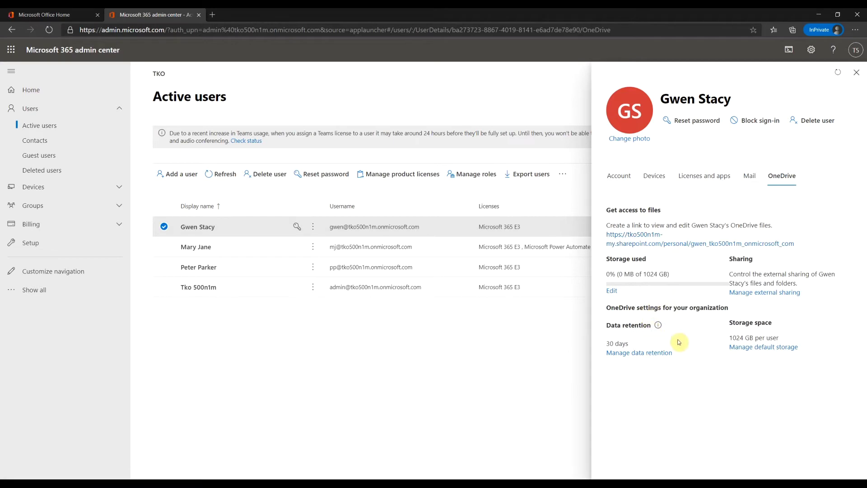
- Load the copied OneDrive link in a new browser tab to show the user's My files
click(212, 18)
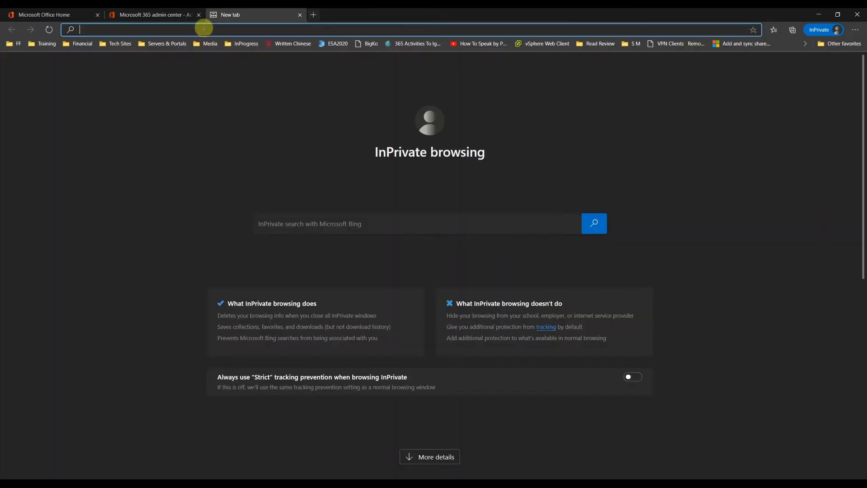
right_click(202, 32)
click(225, 111)
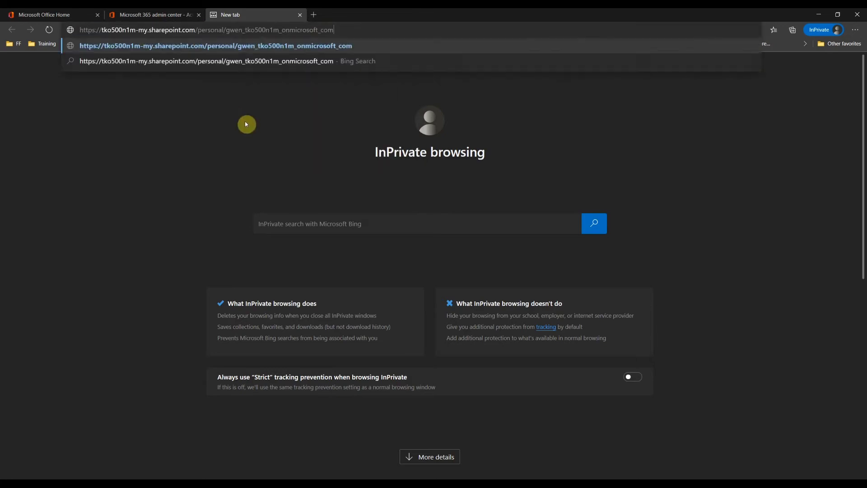
key(Return)
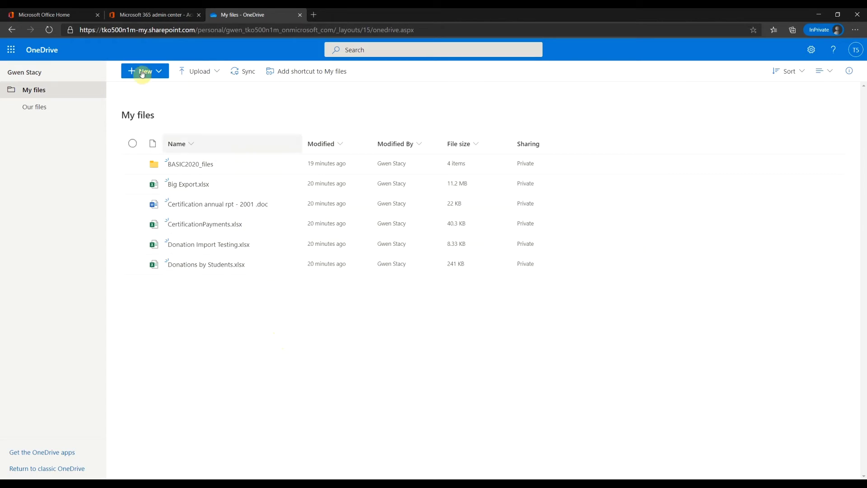
- Return to the admin center and open SharePoint from the full list of admin centers
click(52, 15)
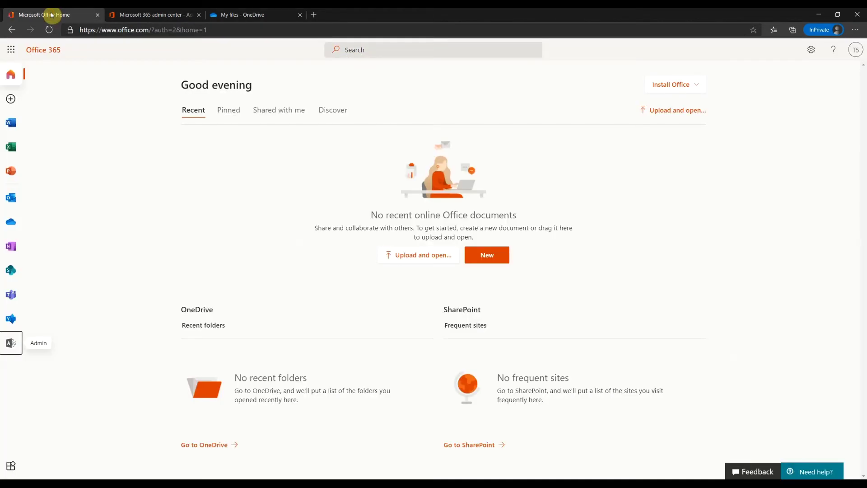
click(134, 17)
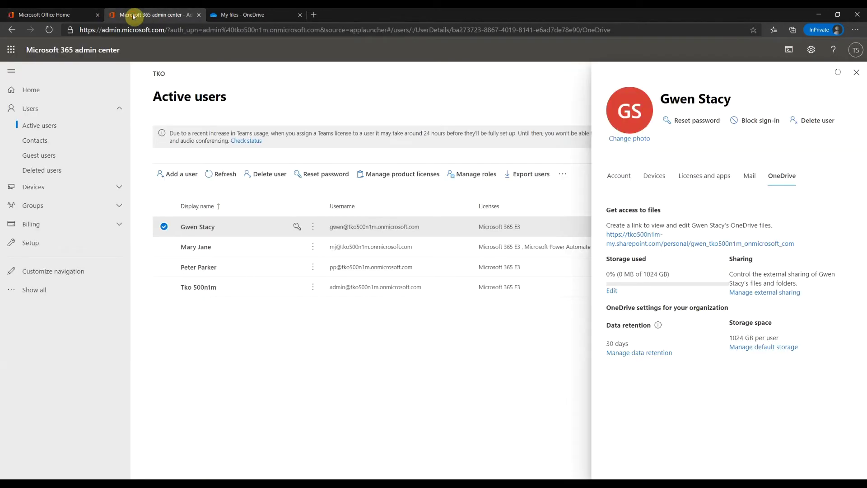
click(35, 292)
scroll(78, 354, down, 1)
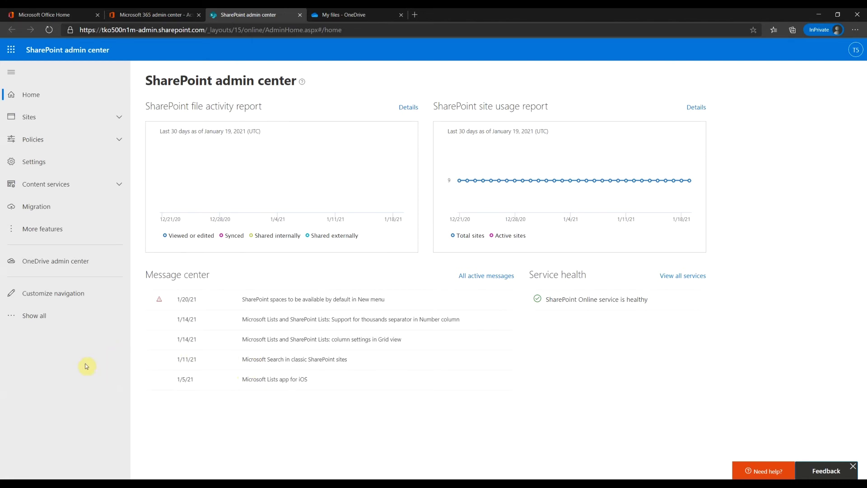
- Open the classic User Profiles page from SharePoint's More features
click(30, 229)
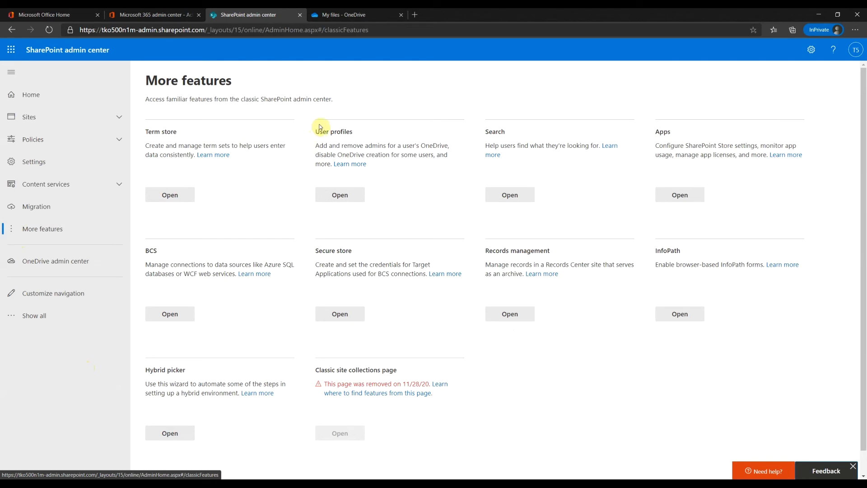
click(340, 195)
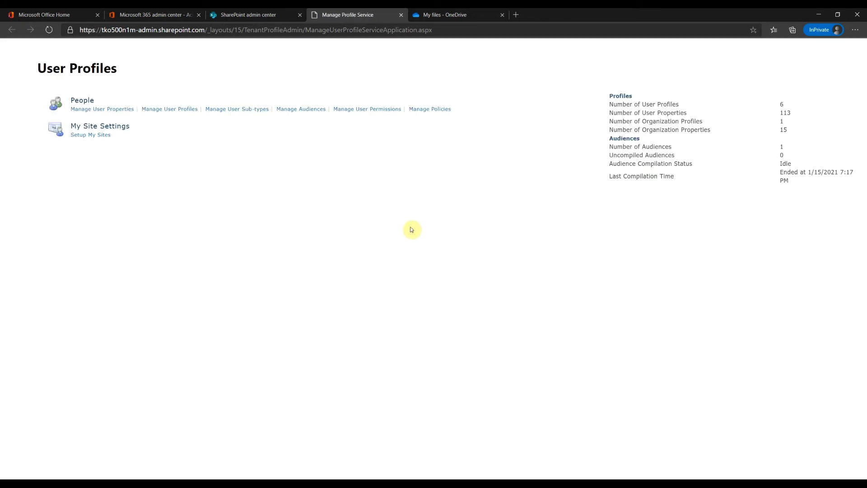
- Find the departed user's profile in Manage User Profiles and open its actions menu
click(169, 111)
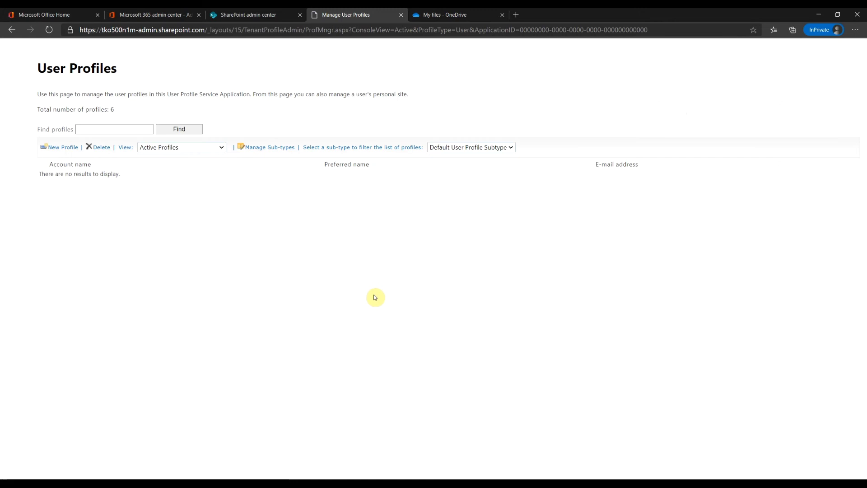
click(103, 127)
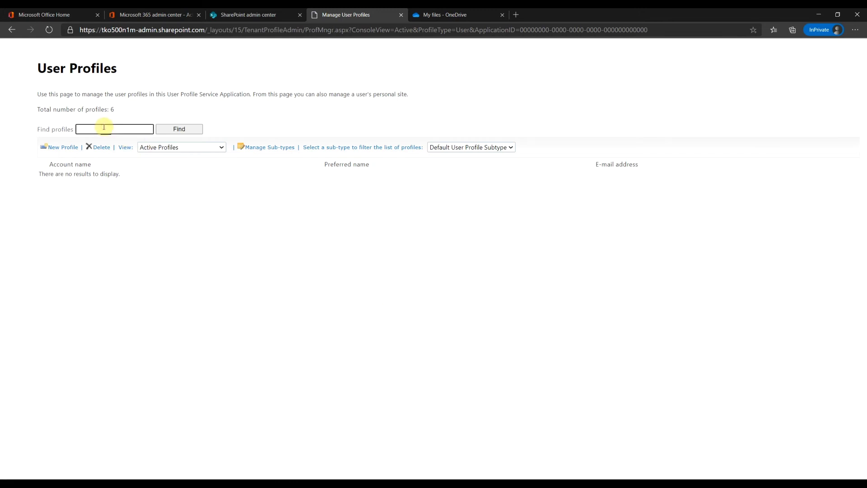
click(185, 130)
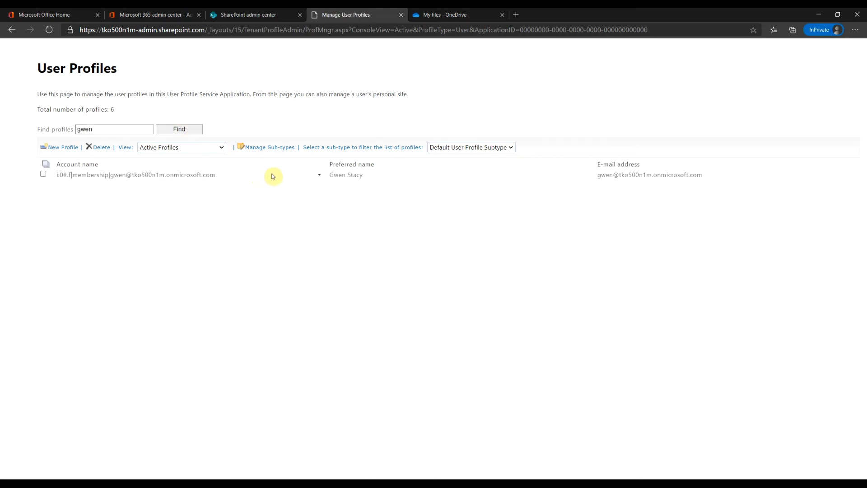
click(320, 177)
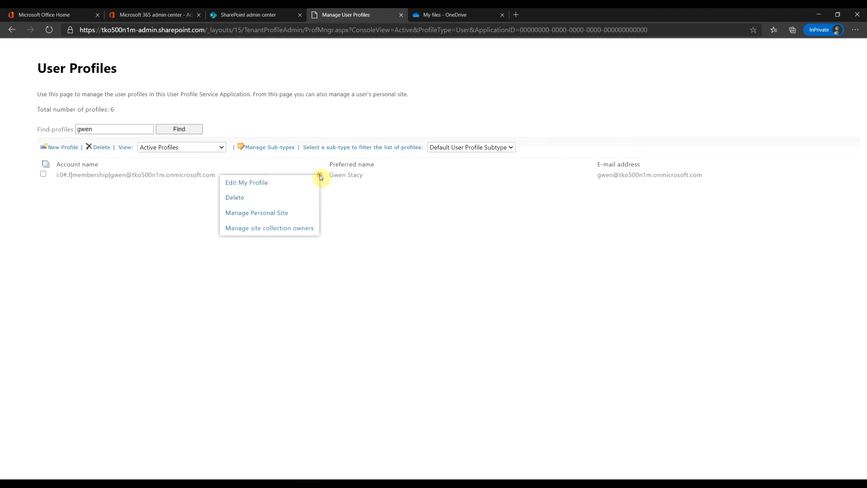
- In the profile's site collection owners, replace the primary administrator with the replacement user
click(294, 232)
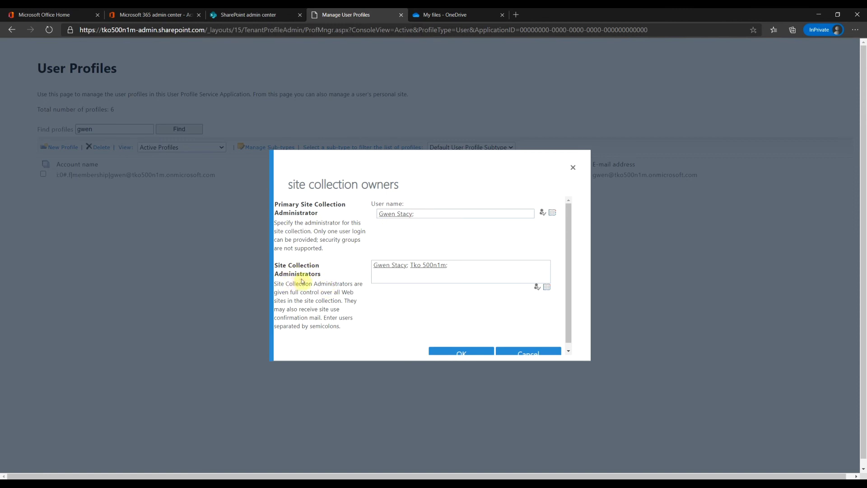
click(420, 215)
drag(419, 214, 378, 213)
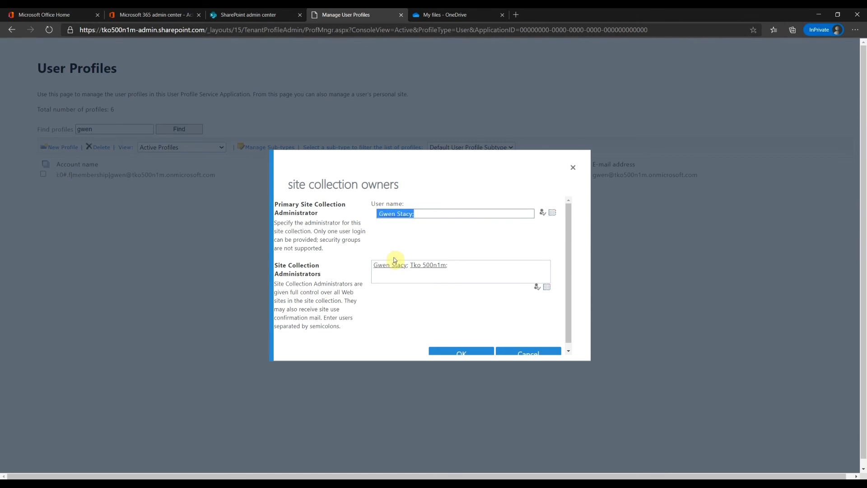
text(peter)
click(543, 213)
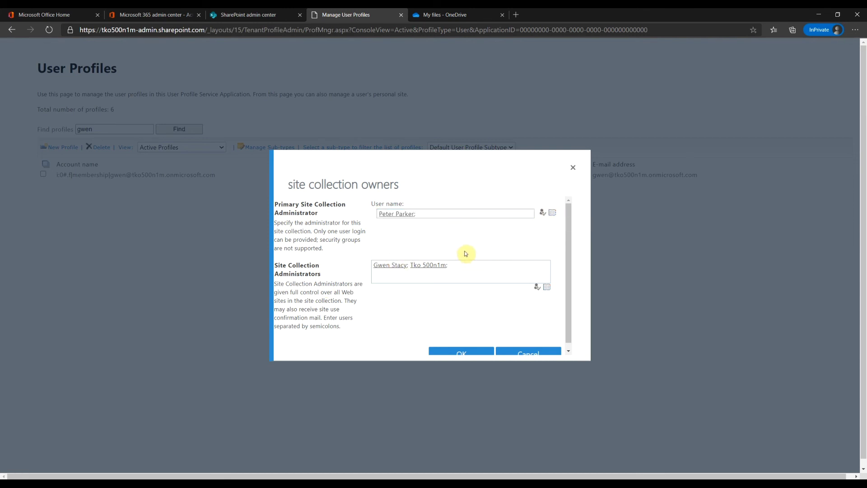
- Add the replacement user to Site Collection Administrators and save the owners
click(454, 265)
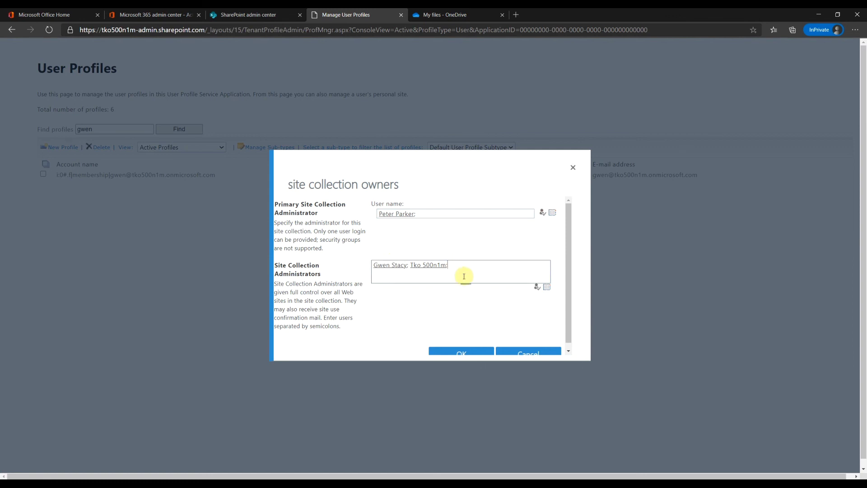
text(peter)
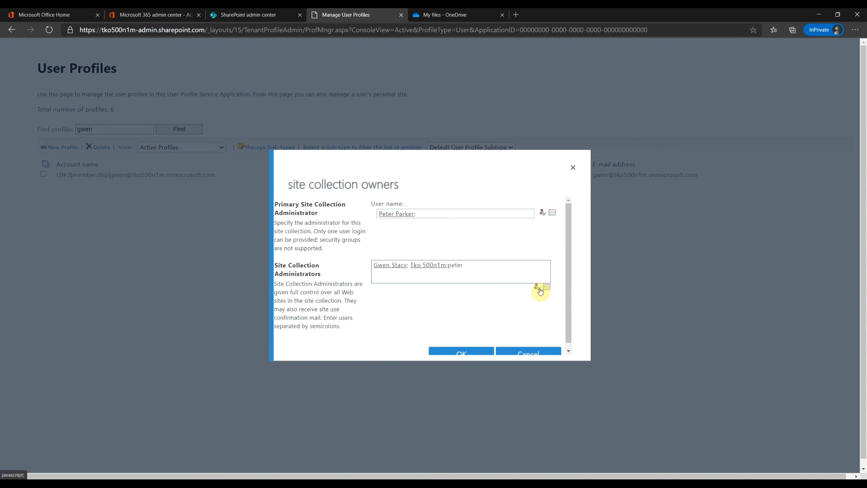
click(537, 287)
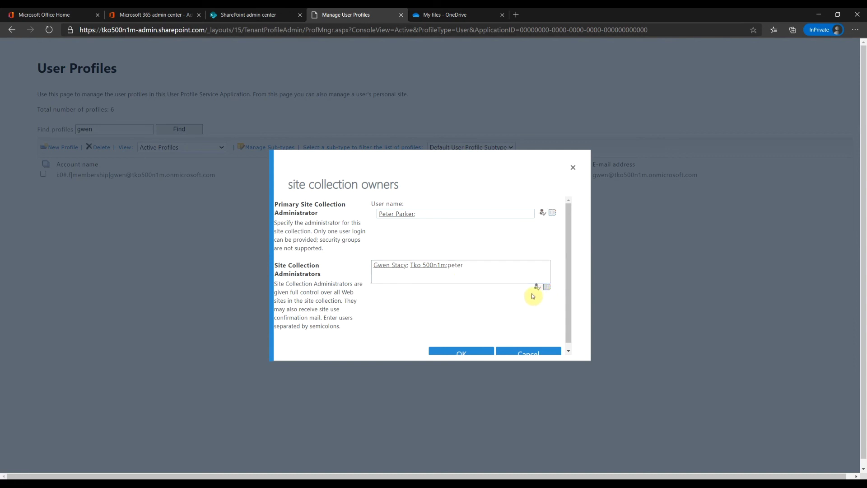
click(537, 289)
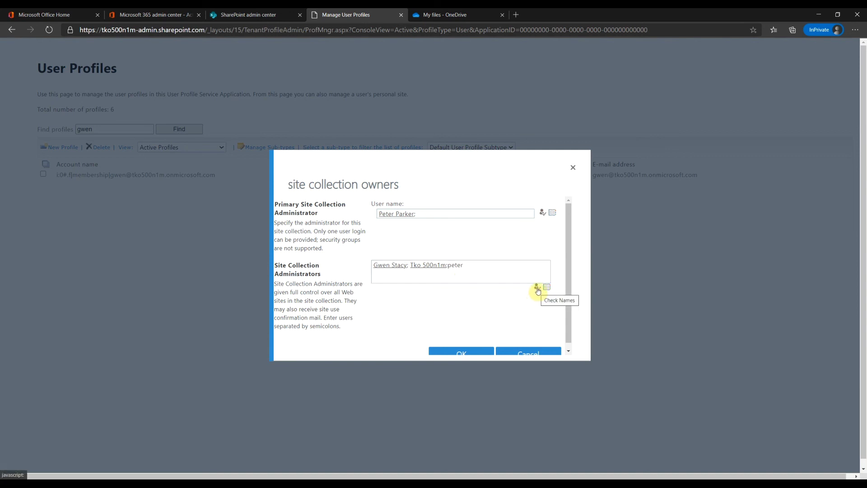
click(456, 354)
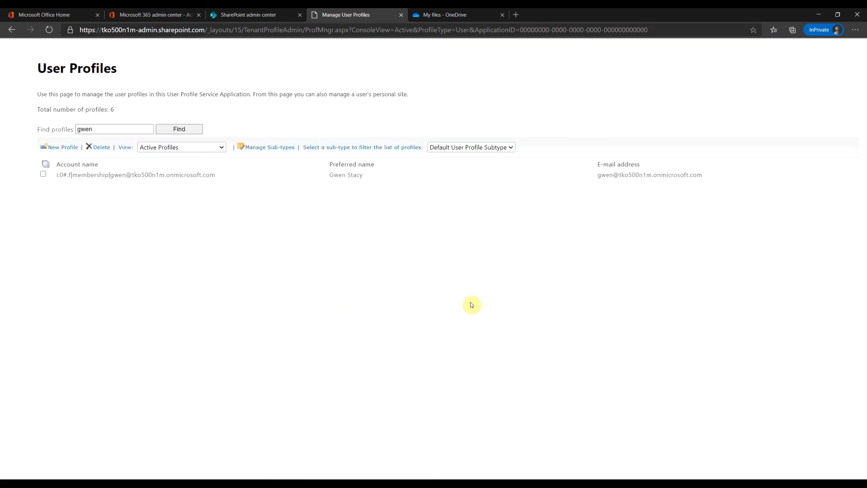